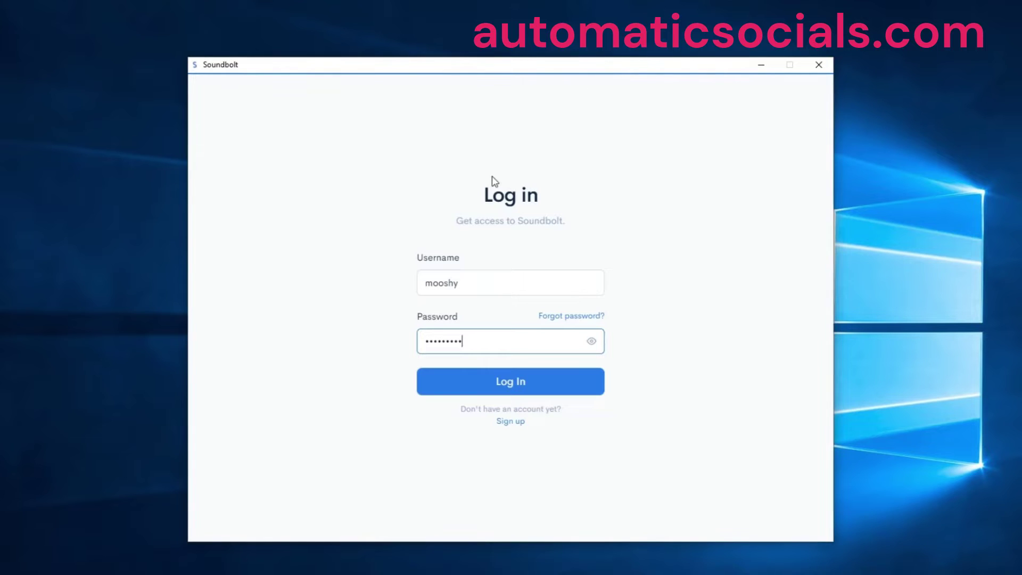
# Log in to Soundbolt using the username and password already filled in.
pyautogui.click(507, 394)
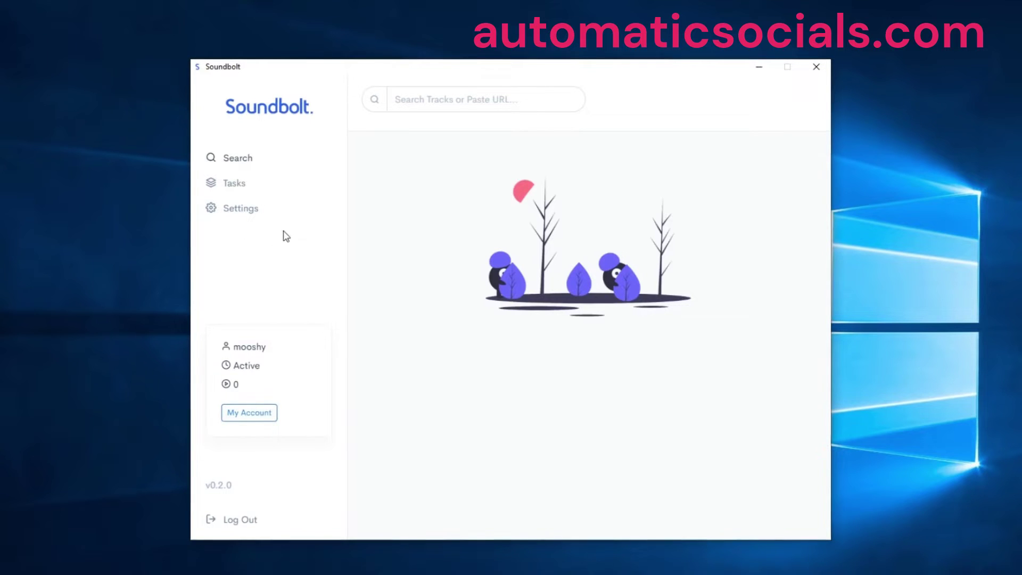
# Search for 'crytix' and open task setup for the Plasmatic (Preview) Feedback? track.
pyautogui.click(408, 98)
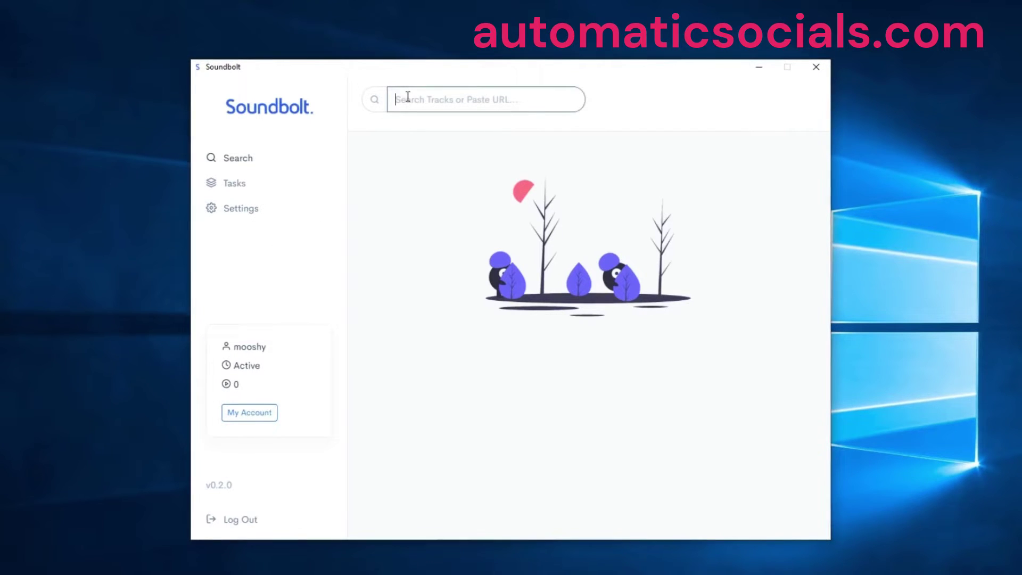
pyautogui.write('crytix')
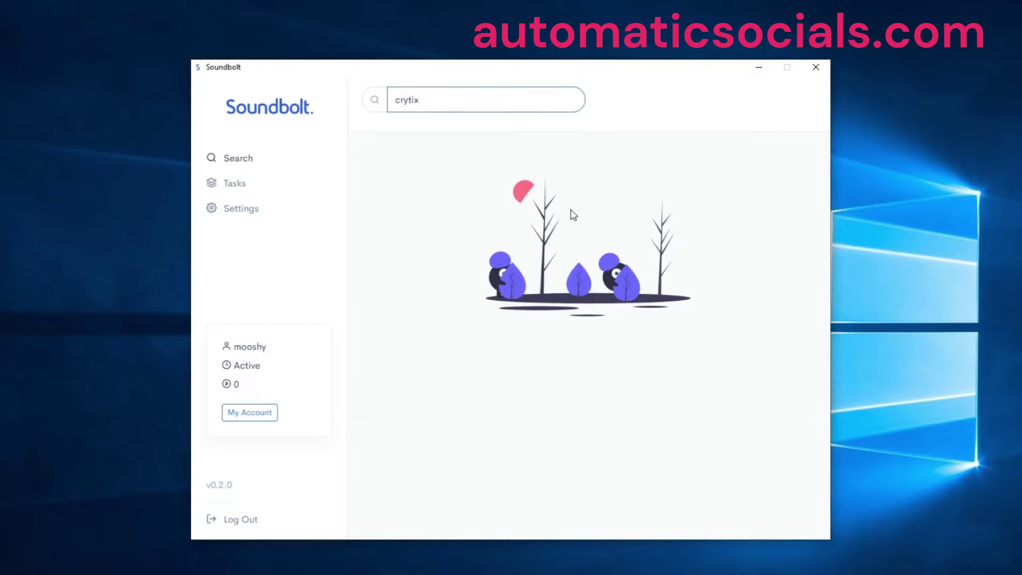
pyautogui.scroll(-2, 540, 270)
pyautogui.scroll(2, 554, 283)
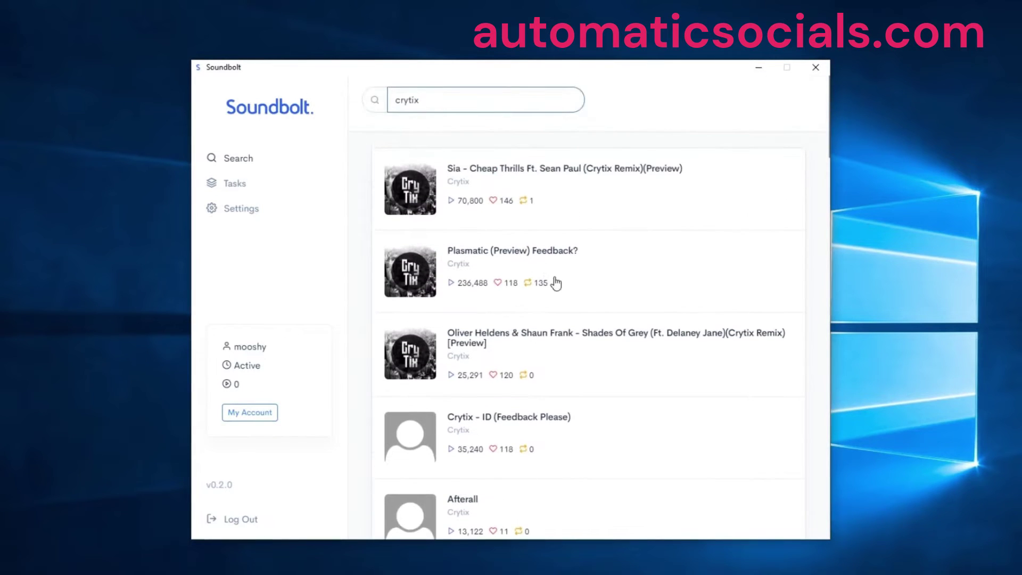
pyautogui.click(511, 275)
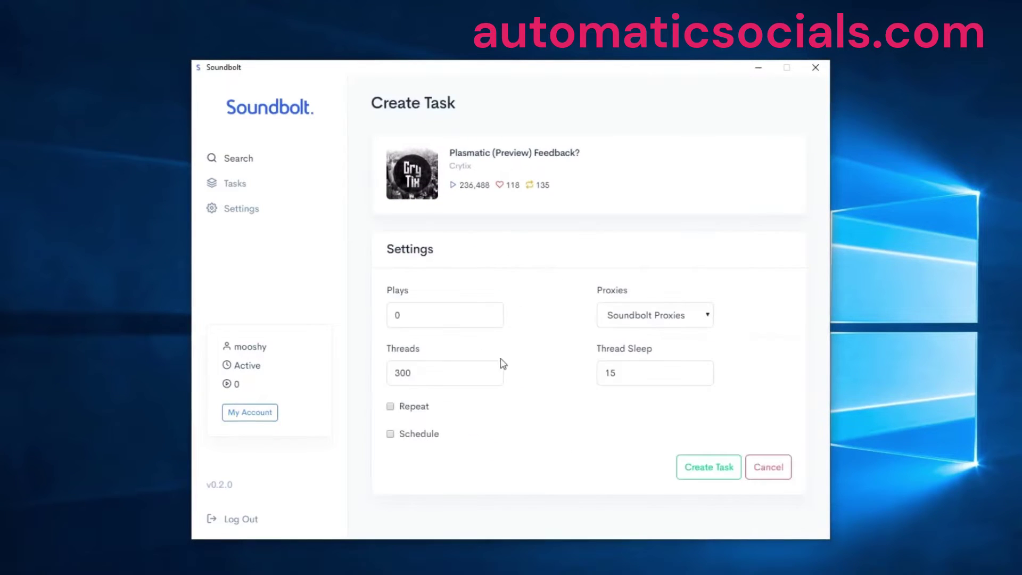
# Set the Plasmatic task to 1000 plays and check the proxy source, keeping Soundbolt Proxies.
pyautogui.click(442, 315)
pyautogui.click(565, 334)
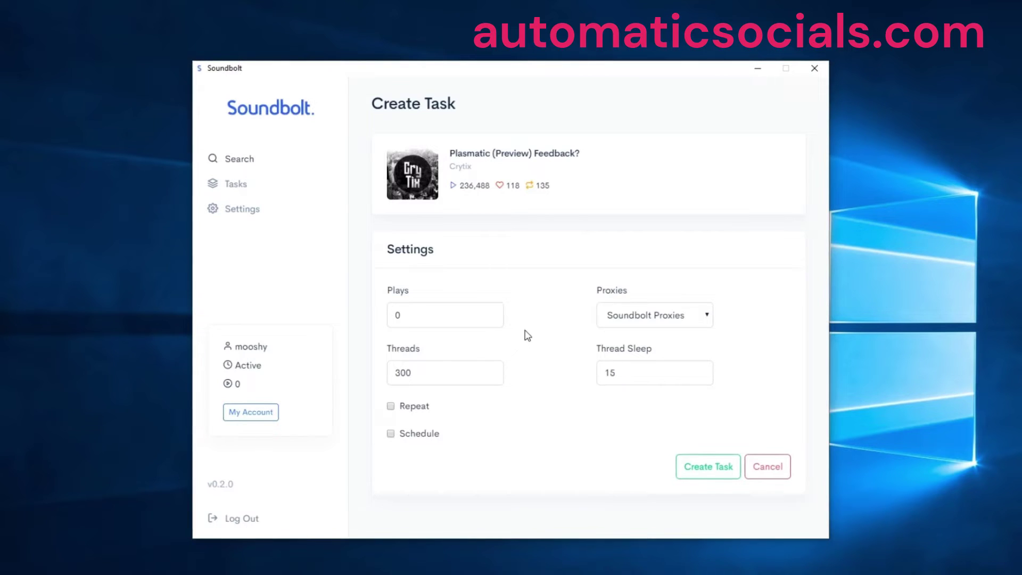
pyautogui.doubleClick(438, 314)
pyautogui.write('1000')
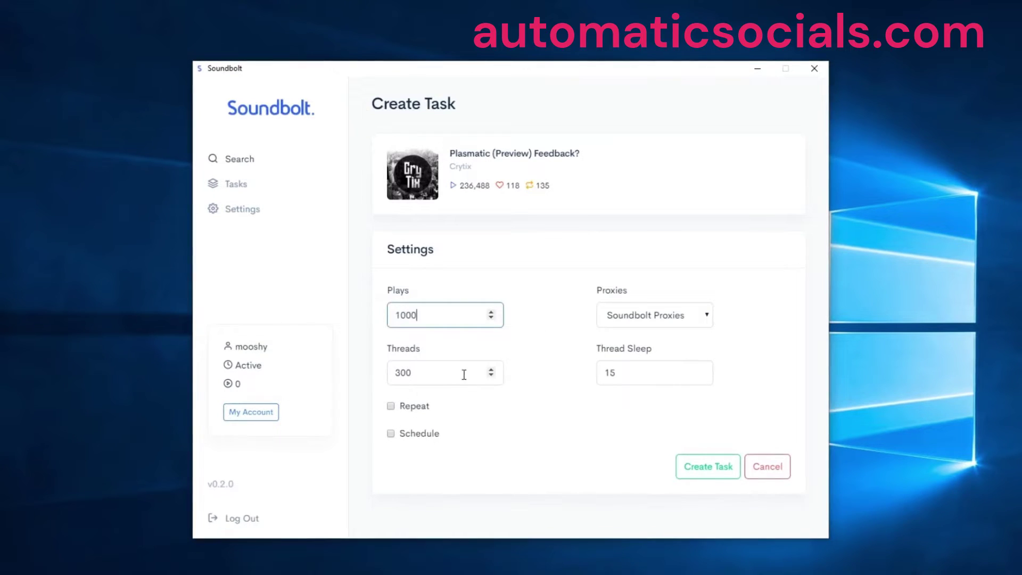
pyautogui.click(554, 269)
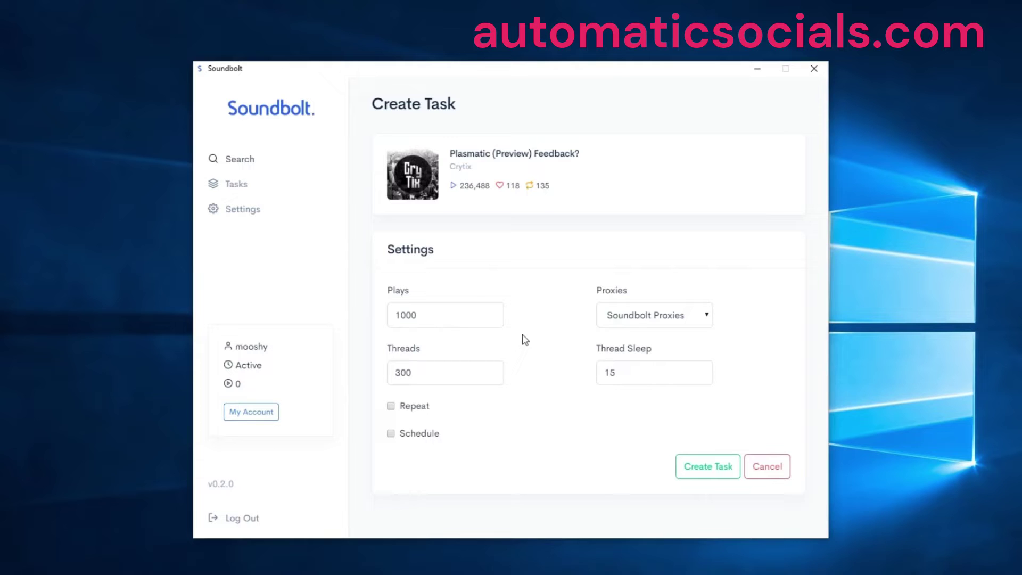
pyautogui.click(647, 318)
pyautogui.click(613, 313)
pyautogui.click(447, 315)
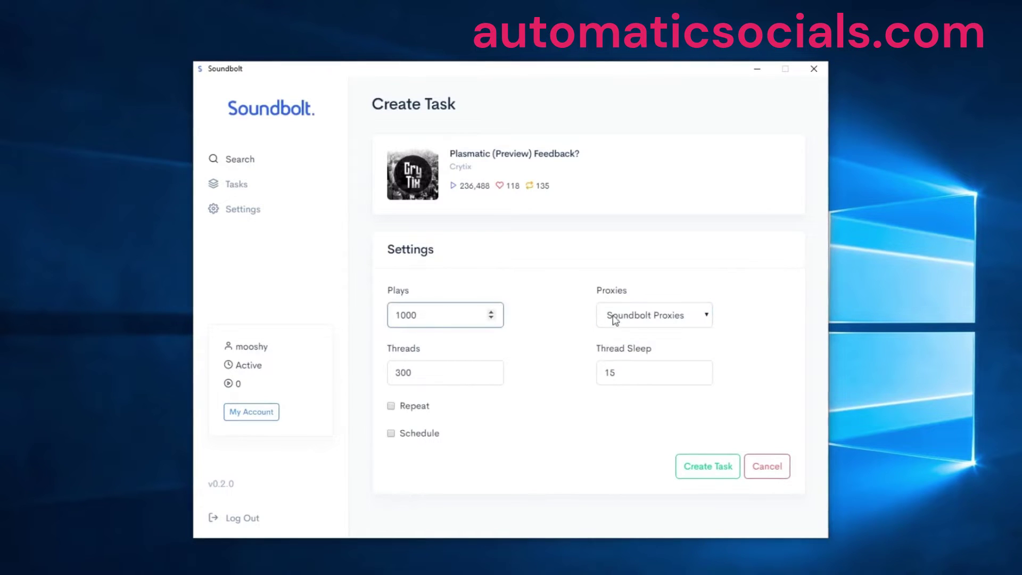
pyautogui.click(631, 317)
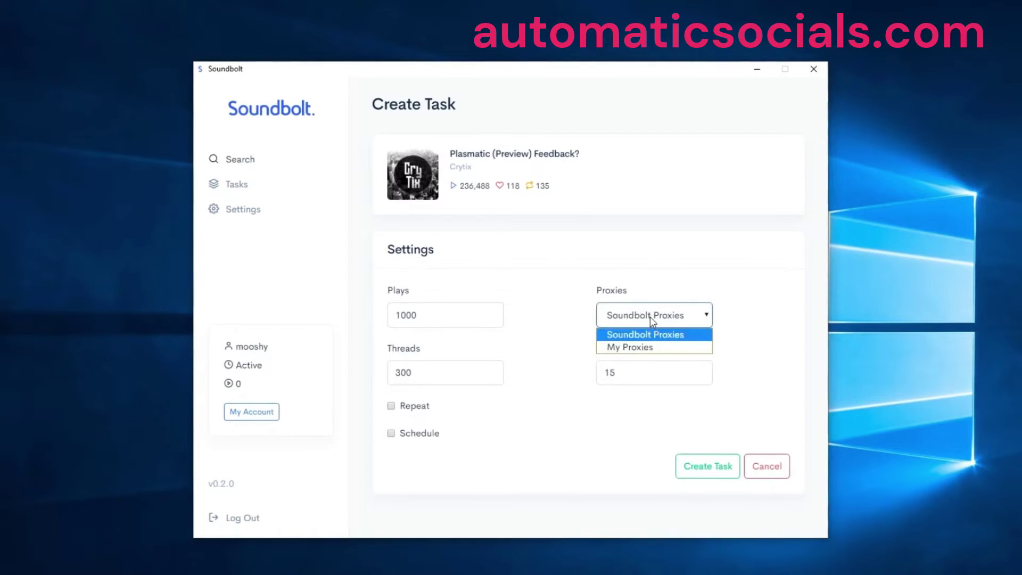
pyautogui.click(654, 321)
pyautogui.click(654, 321)
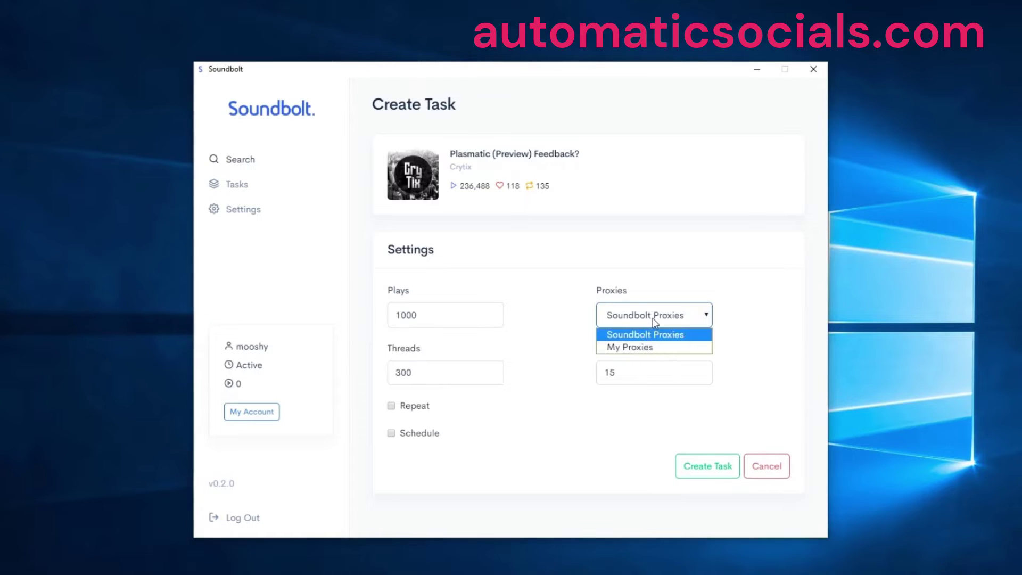
# Change the Plasmatic task's Threads value from 300 to 400, leaving Soundbolt Proxies selected.
pyautogui.click(647, 337)
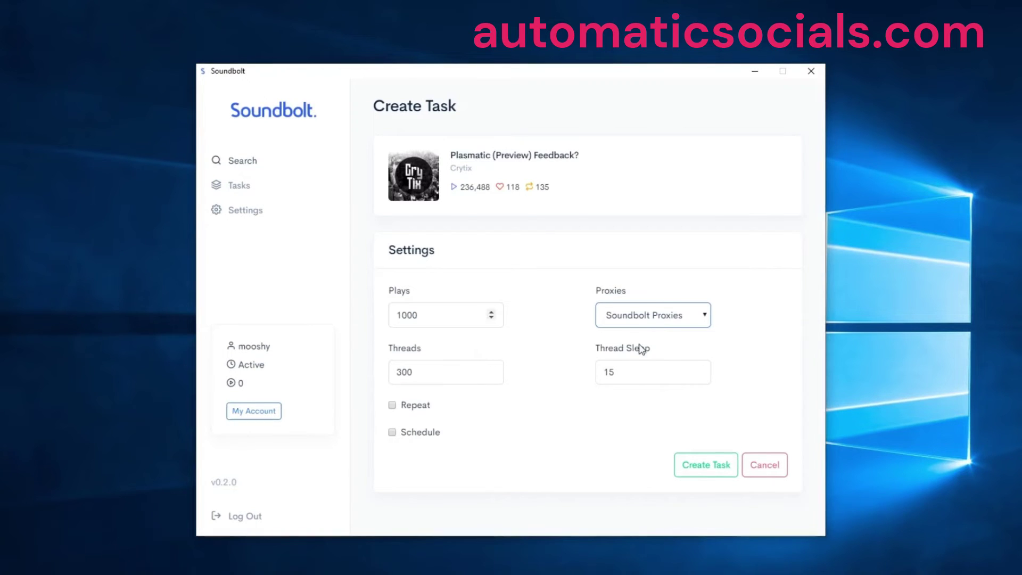
pyautogui.click(680, 364)
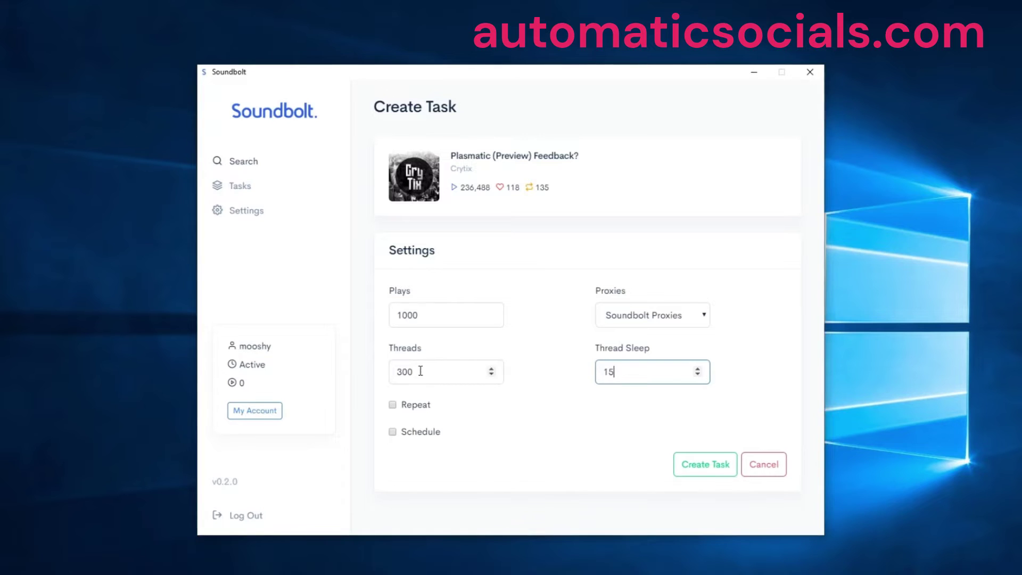
pyautogui.hotkey('shift', 'Tab')
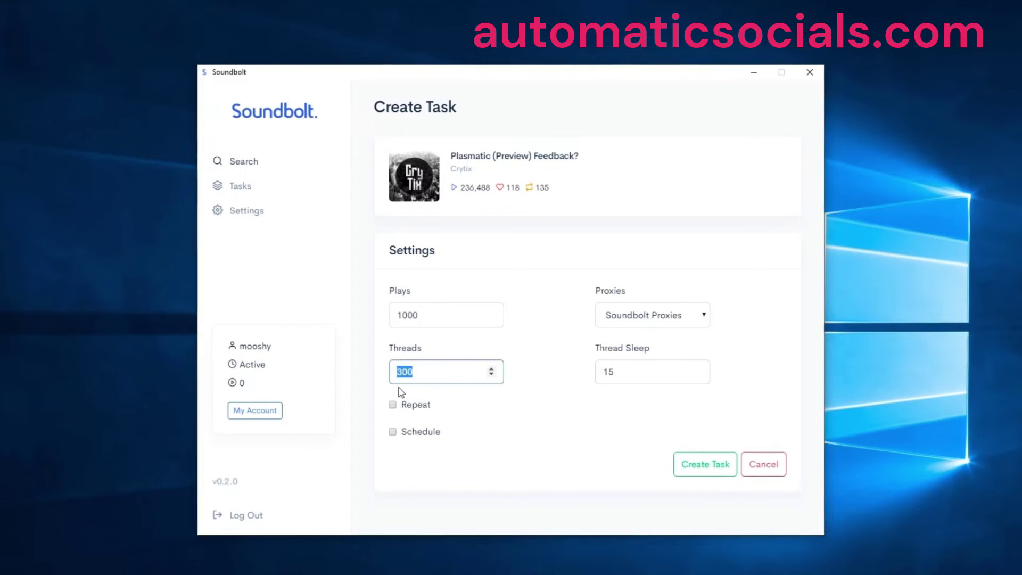
pyautogui.click(438, 371)
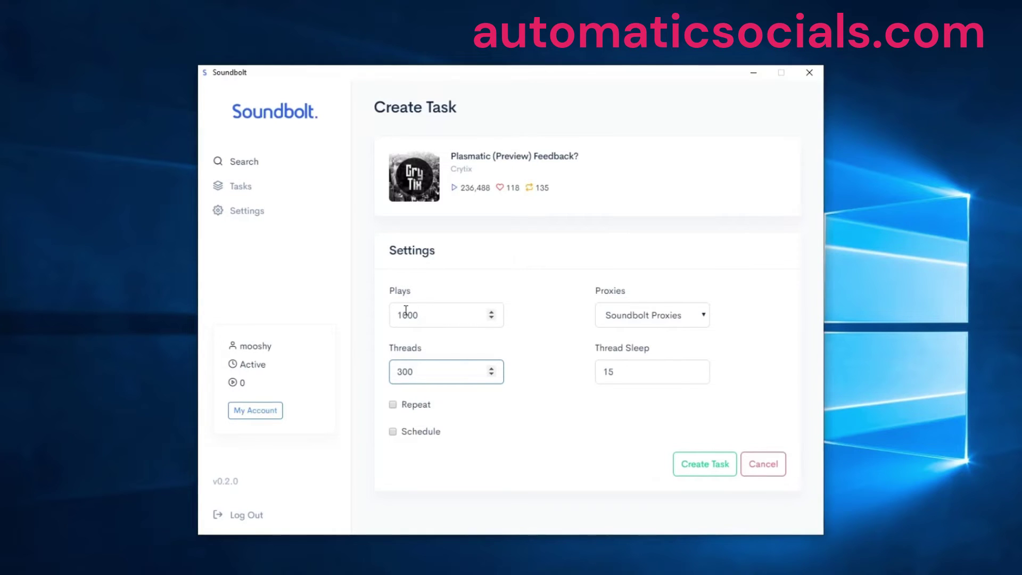
pyautogui.moveTo(437, 371); pyautogui.dragTo(351, 380)
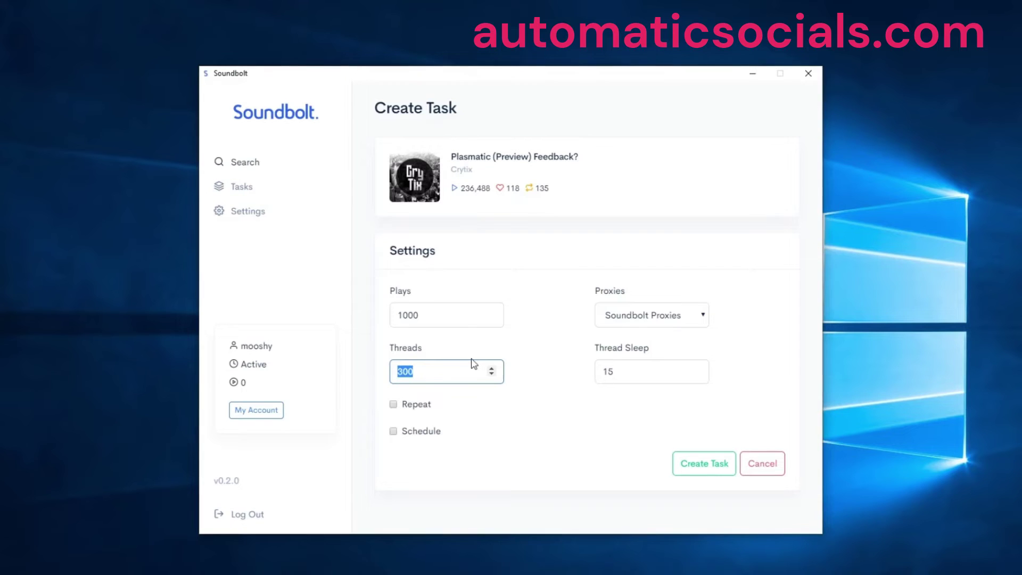
pyautogui.write('50')
pyautogui.press('BackSpace')
pyautogui.write('40')
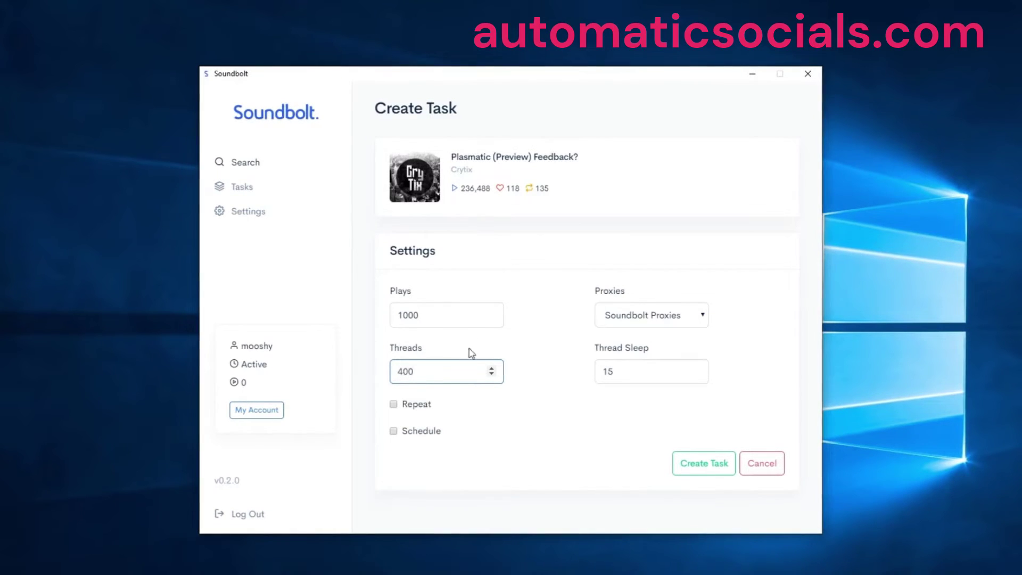
# Create the 1000-play Plasmatic task and pick the Sia - Cheap Thrills (Crytix Remix) track.
pyautogui.click(724, 470)
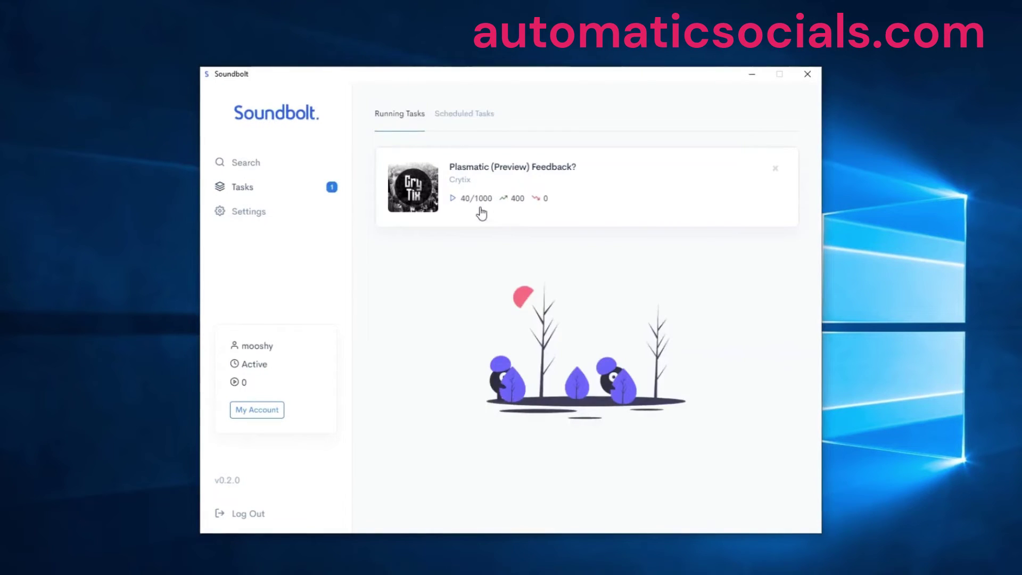
pyautogui.click(246, 165)
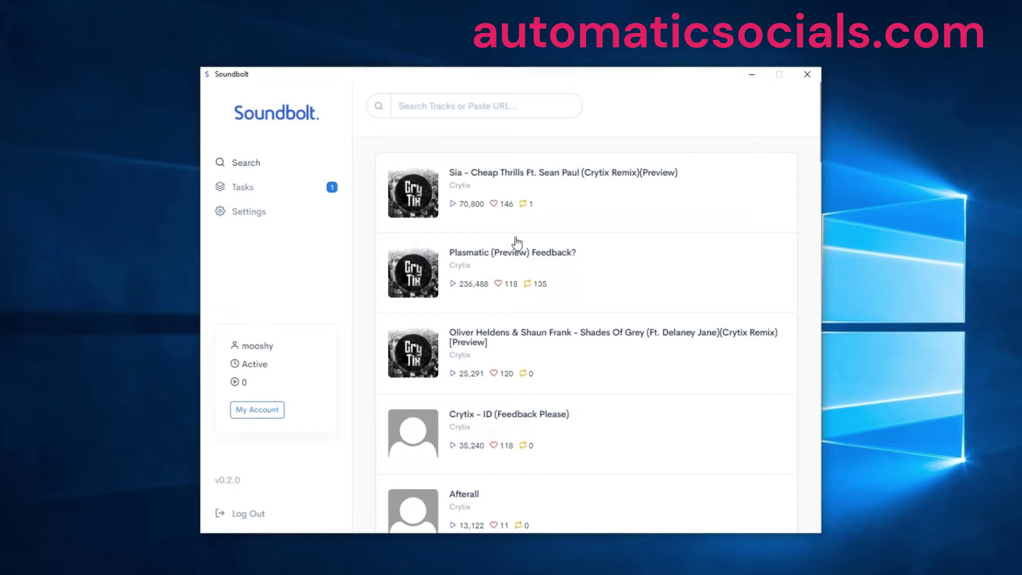
pyautogui.click(525, 195)
# Schedule a 1000-play Sia remix task with a 30-second start delay and view Scheduled Tasks.
pyautogui.doubleClick(487, 314)
pyautogui.write('1')
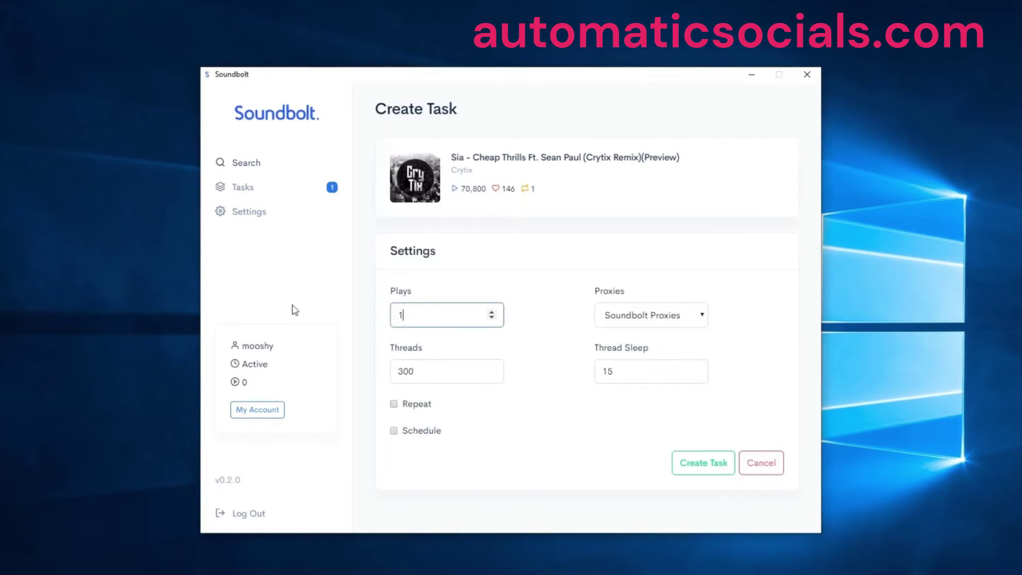
pyautogui.write('000')
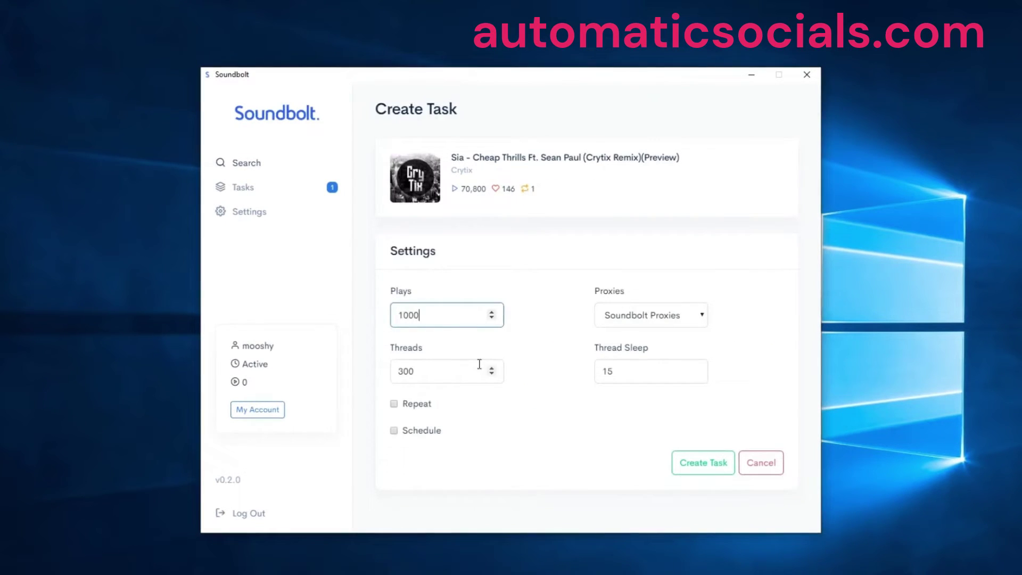
pyautogui.click(425, 431)
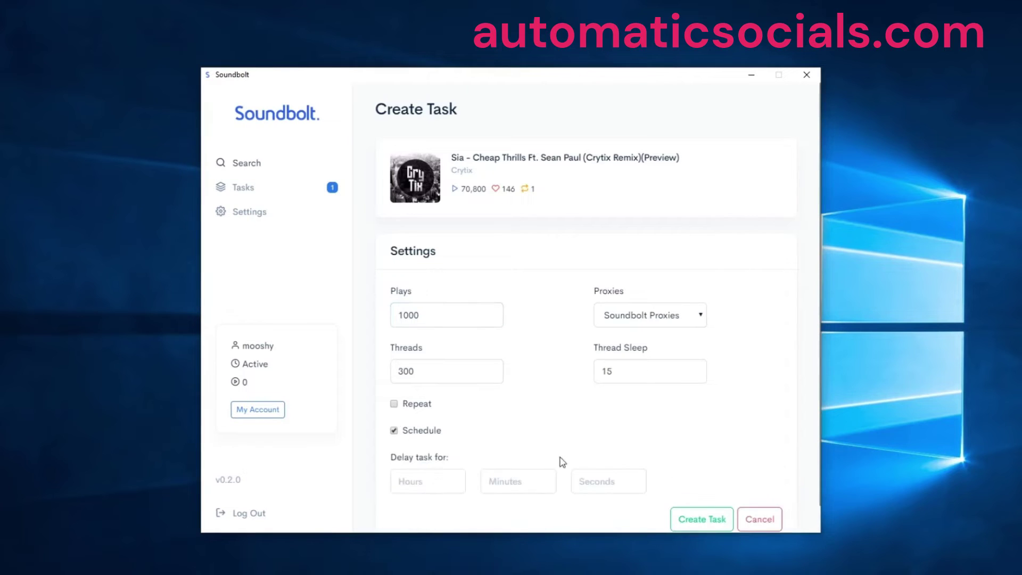
pyautogui.scroll(-1, 591, 458)
pyautogui.click(599, 453)
pyautogui.write('30')
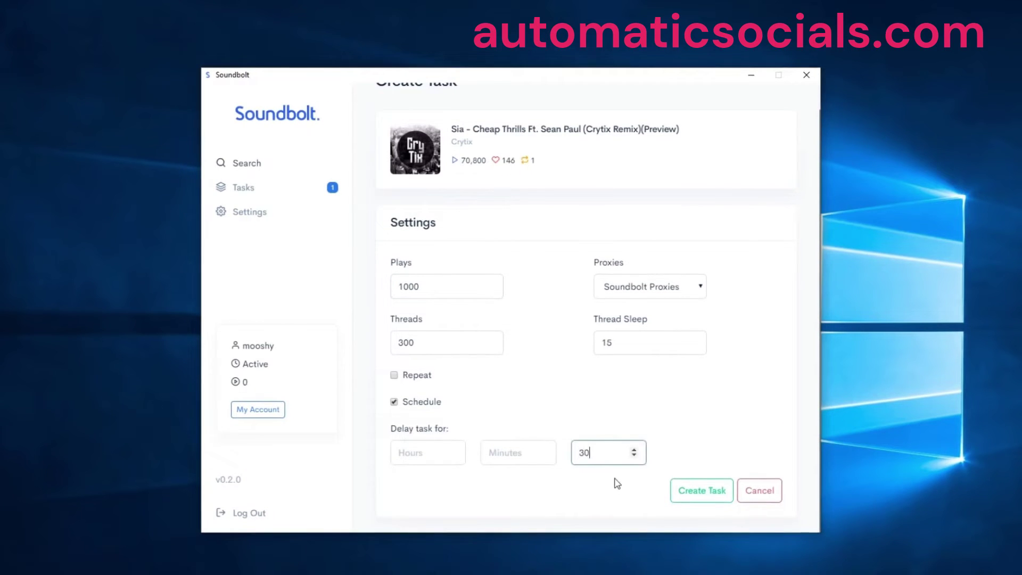
pyautogui.click(694, 499)
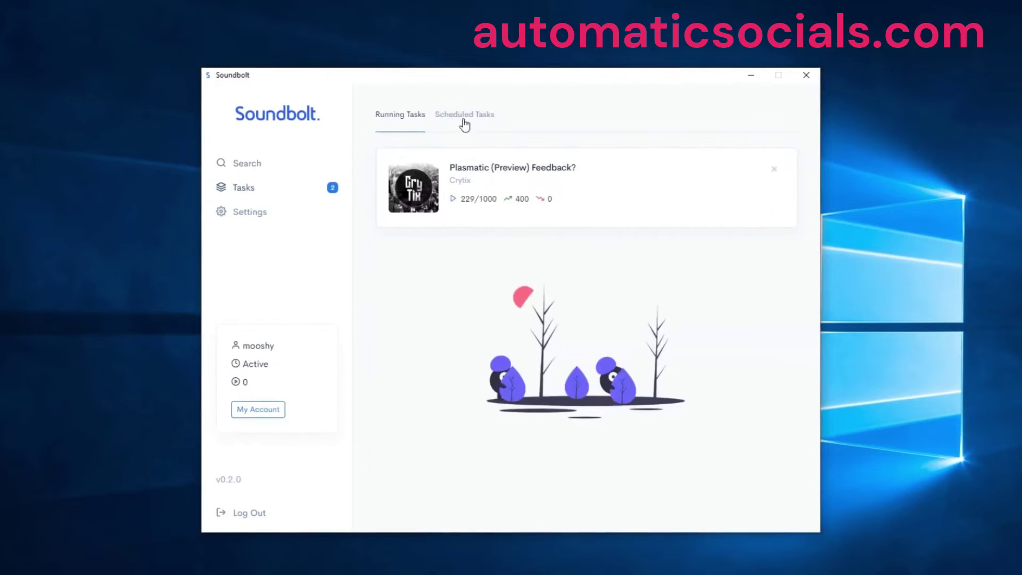
pyautogui.click(462, 118)
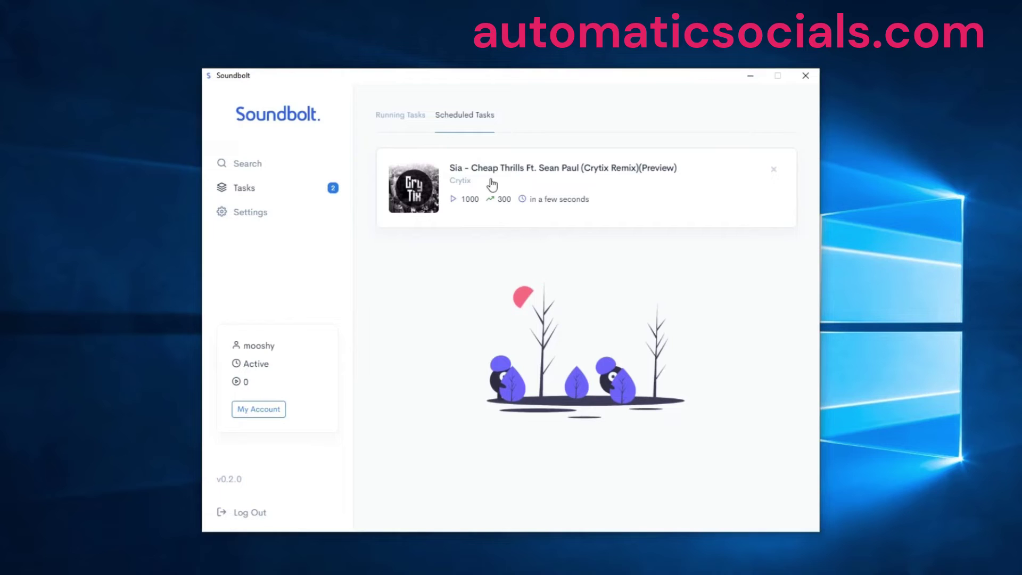
# Set up a Crytix - ID (Feedback Please) task with 100 plays and 99 threads.
pyautogui.click(404, 123)
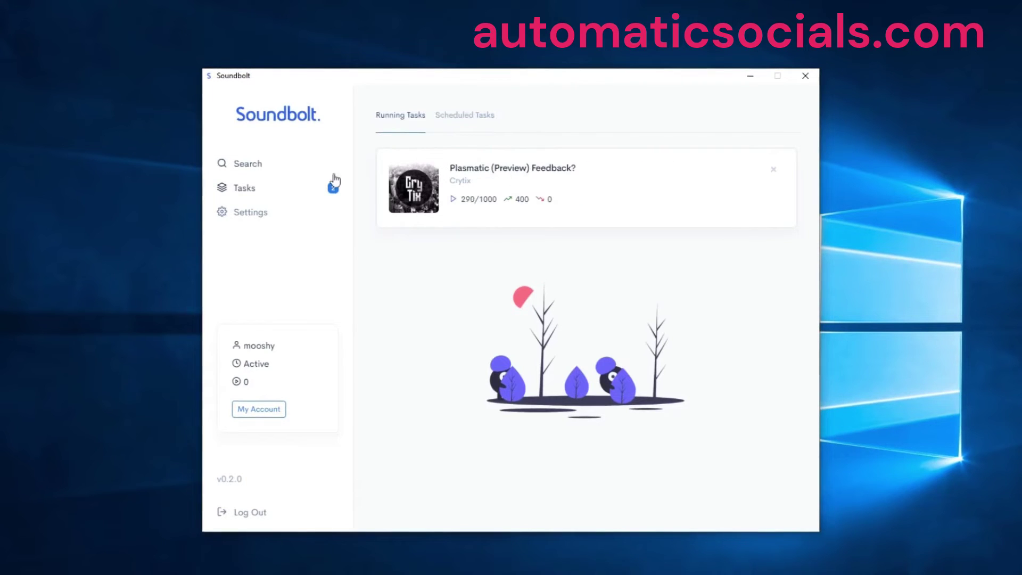
pyautogui.click(266, 164)
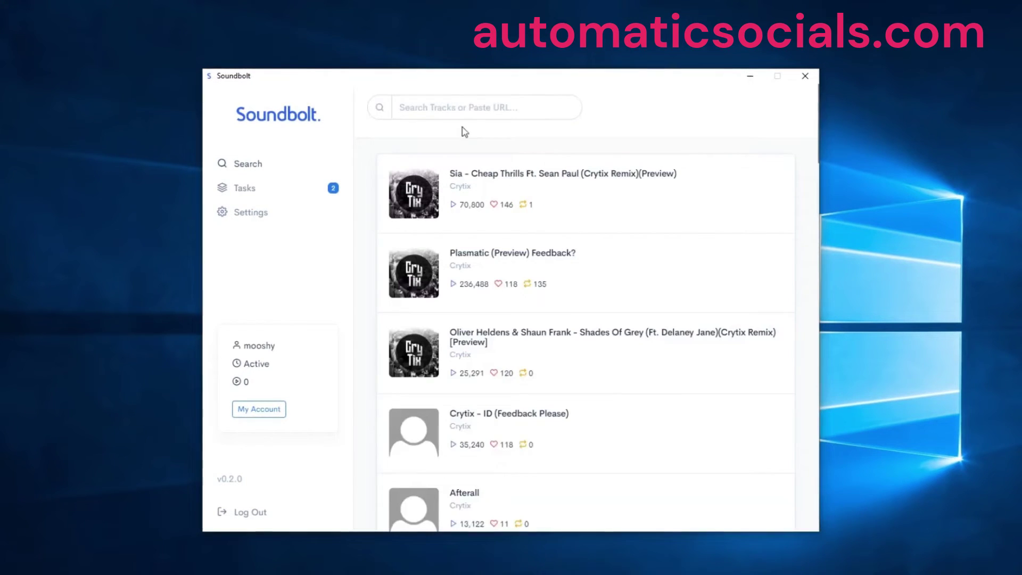
pyautogui.scroll(-3, 591, 347)
pyautogui.click(564, 303)
pyautogui.moveTo(477, 315); pyautogui.dragTo(366, 317)
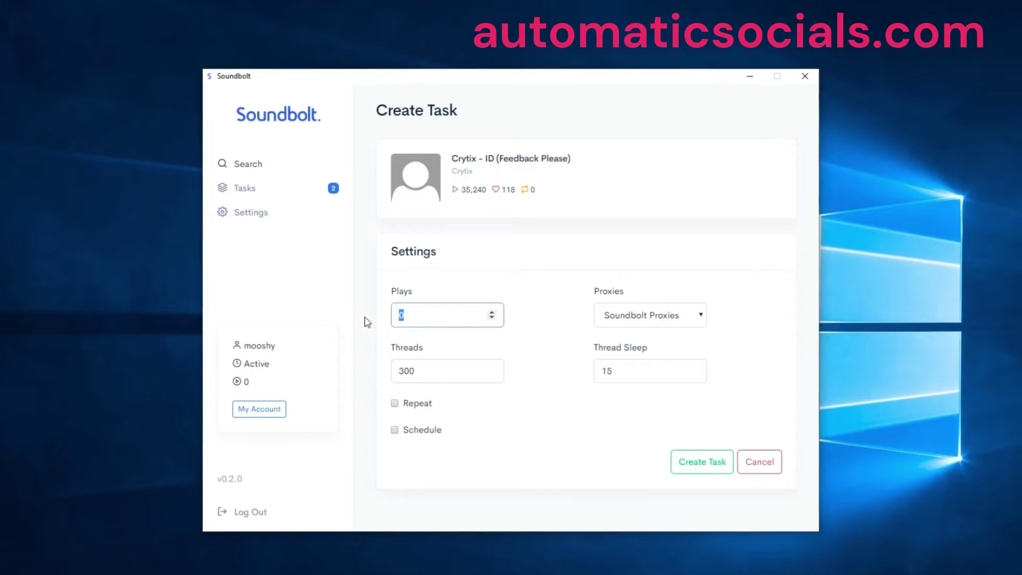
pyautogui.write('100')
pyautogui.moveTo(435, 369); pyautogui.dragTo(321, 369)
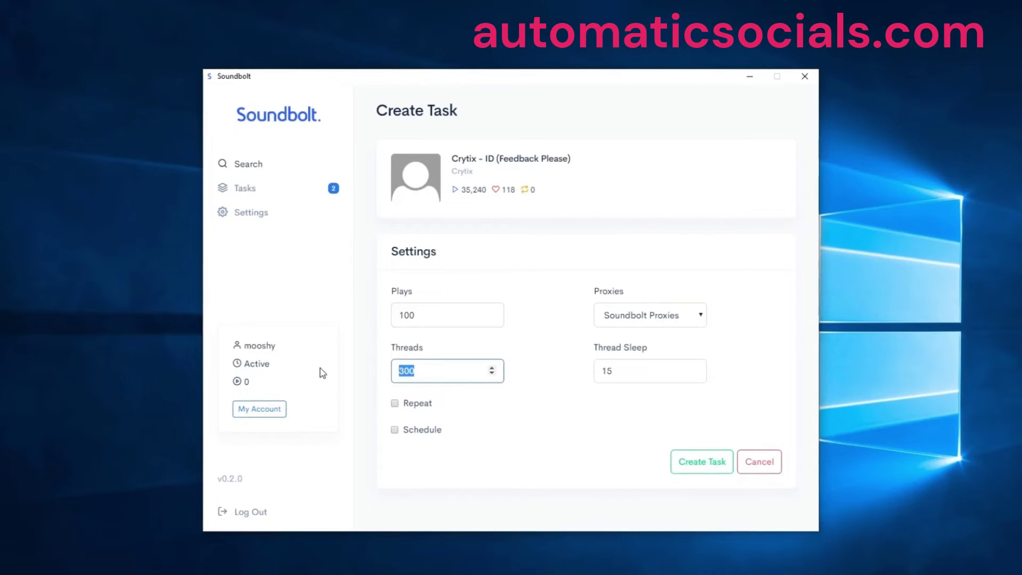
pyautogui.write('99')
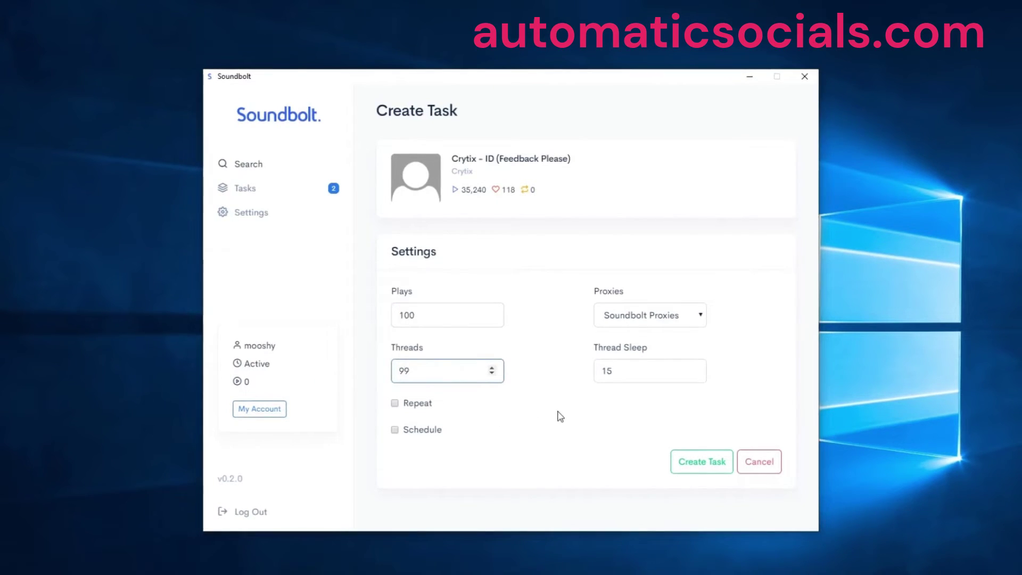
# Make the Crytix - ID task repeat once after 10 seconds and create it.
pyautogui.click(417, 403)
pyautogui.scroll(-1, 477, 397)
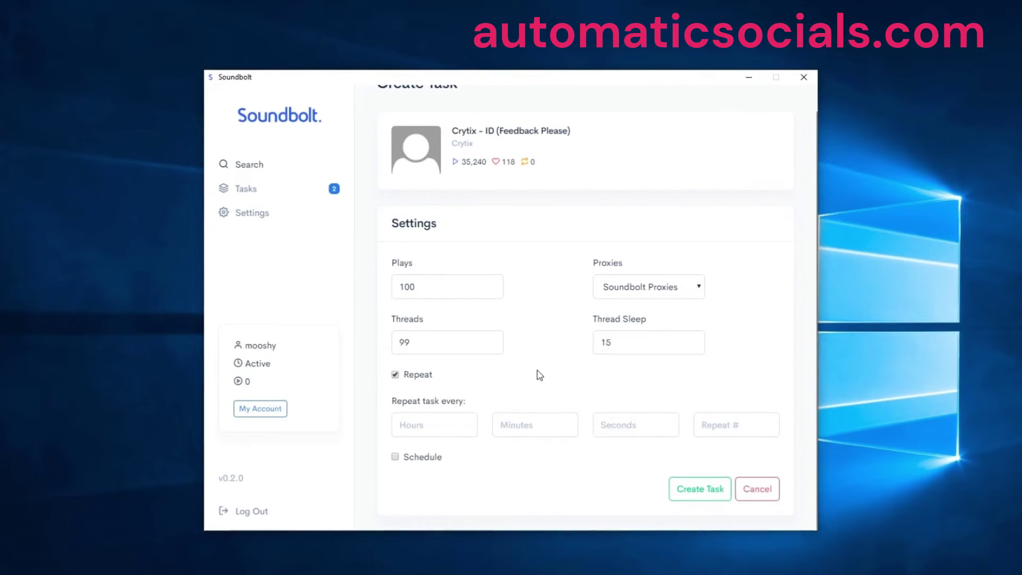
pyautogui.click(723, 434)
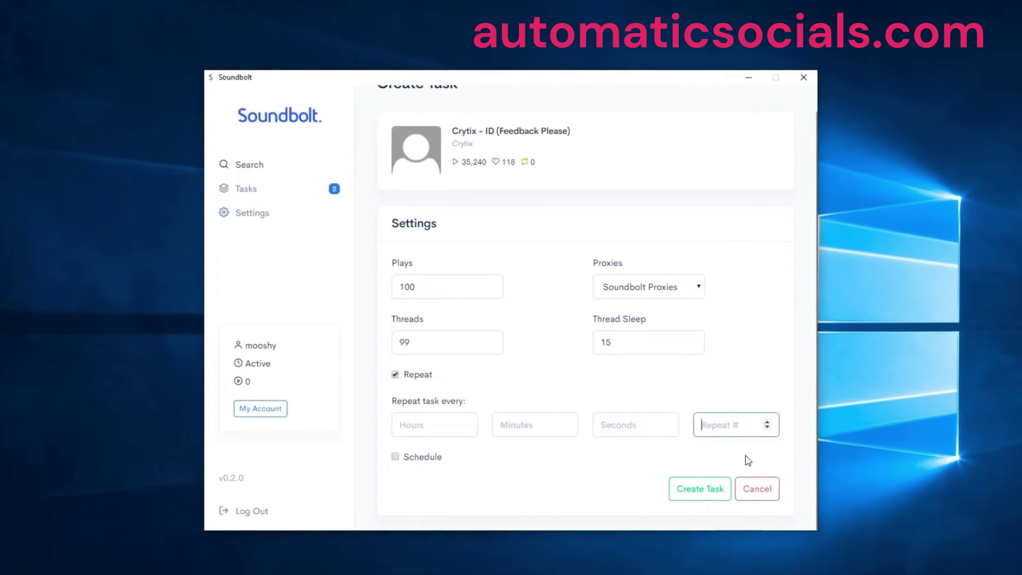
pyautogui.write('2')
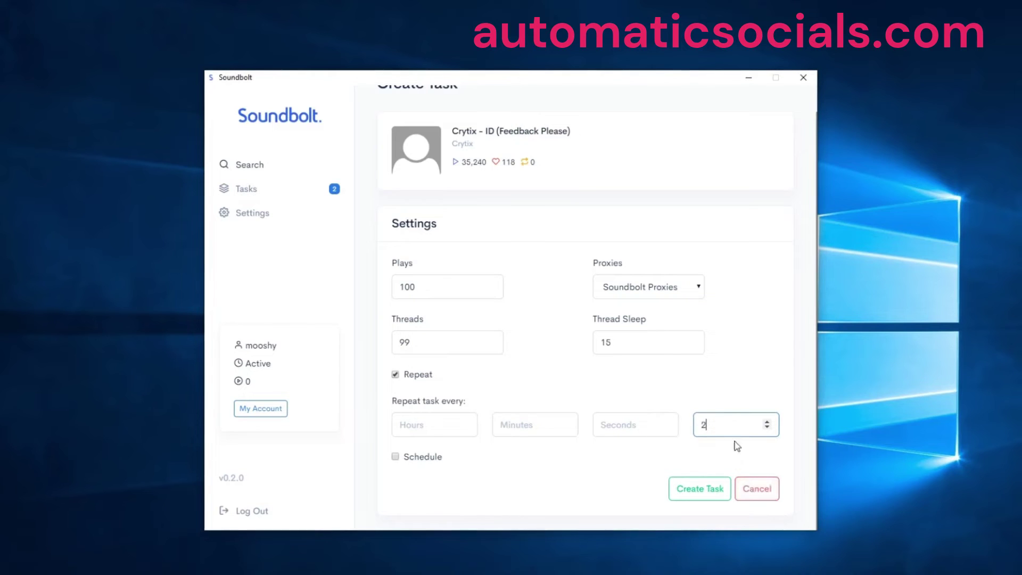
pyautogui.hotkey('ctrl', 'a')
pyautogui.press('BackSpace')
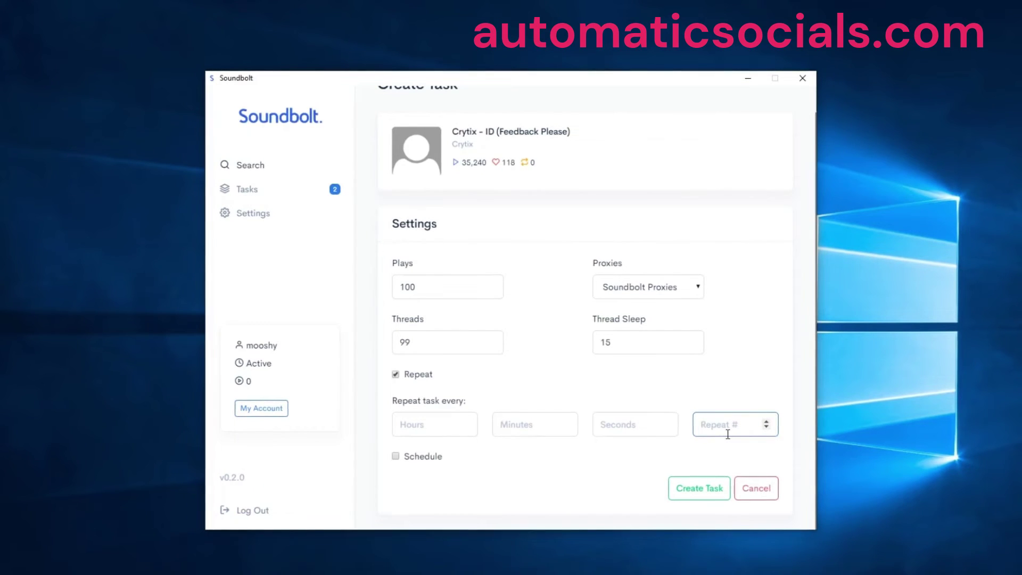
pyautogui.write('1')
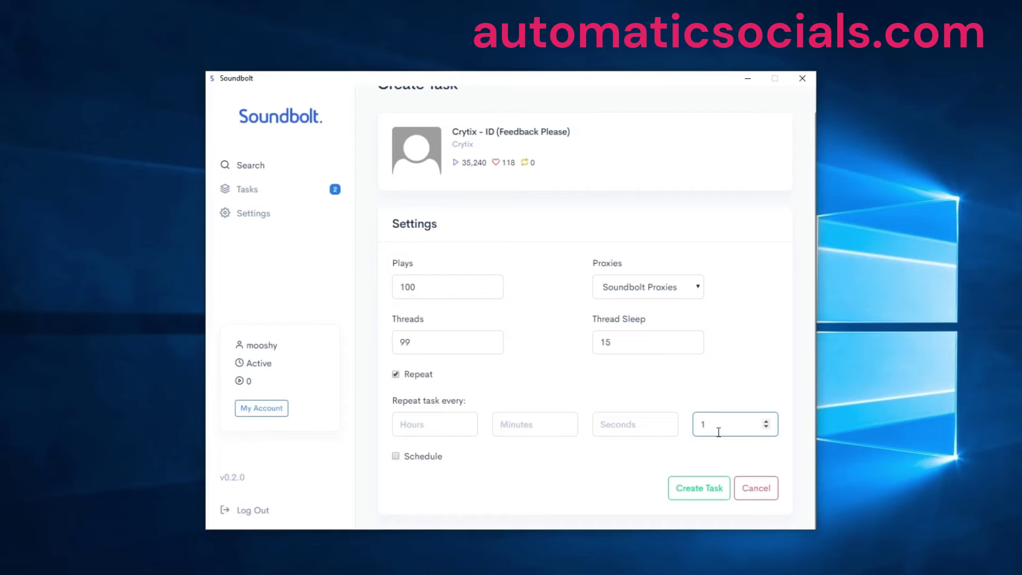
pyautogui.click(641, 428)
pyautogui.write('10')
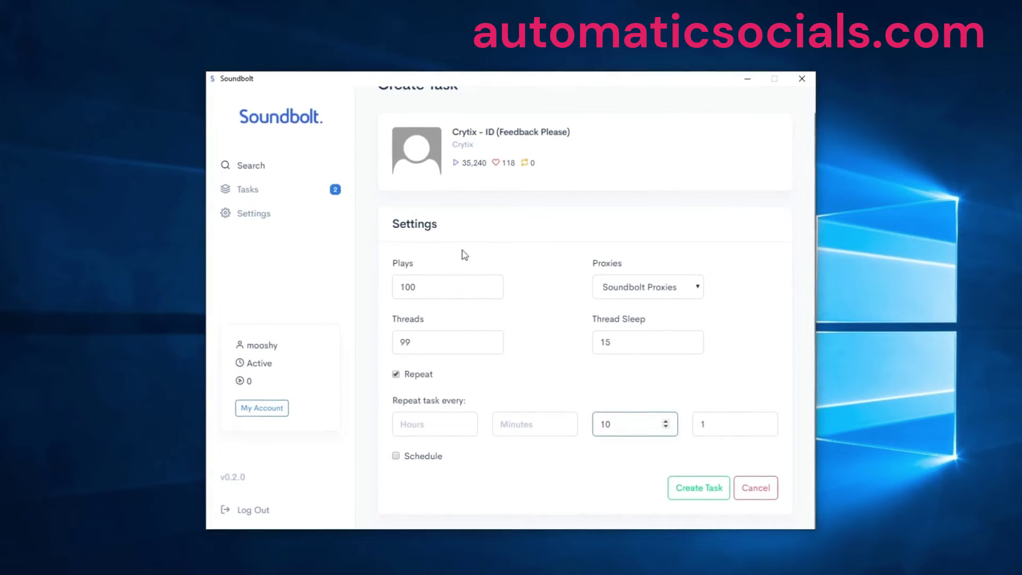
pyautogui.click(700, 488)
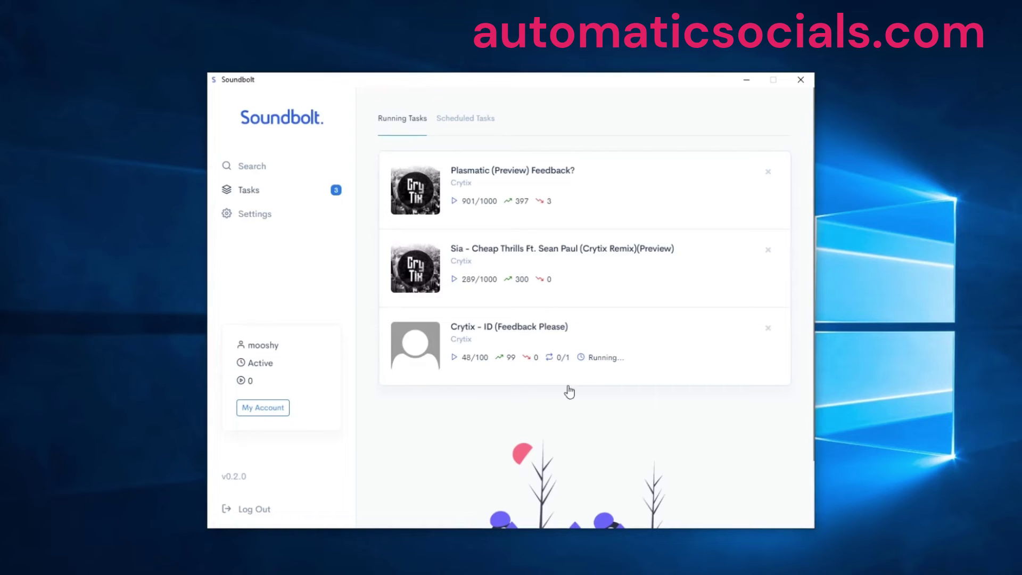
# In Settings, keep Soundbolt Proxies as the default proxy source, then return to the task list.
pyautogui.click(255, 215)
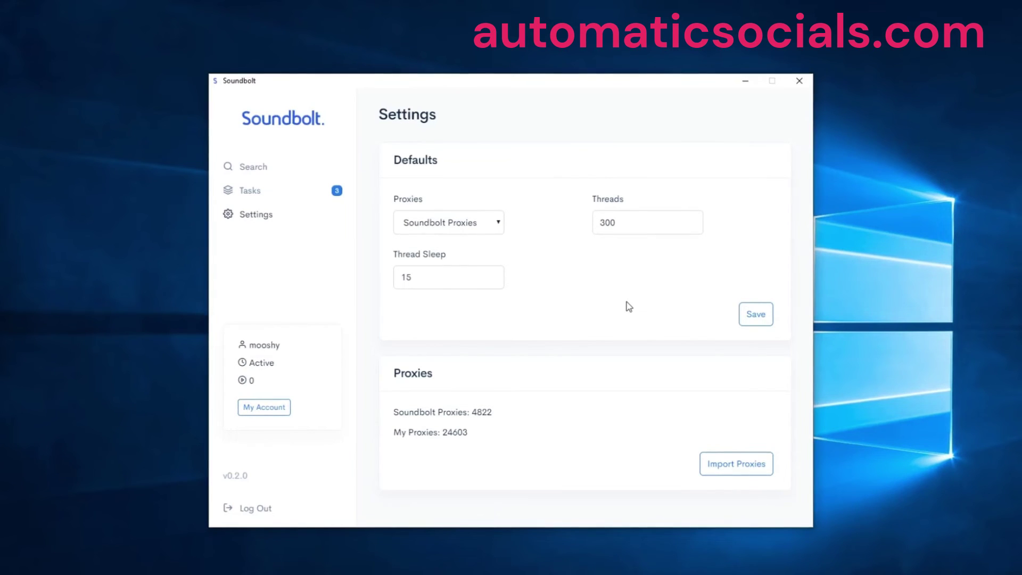
pyautogui.click(463, 224)
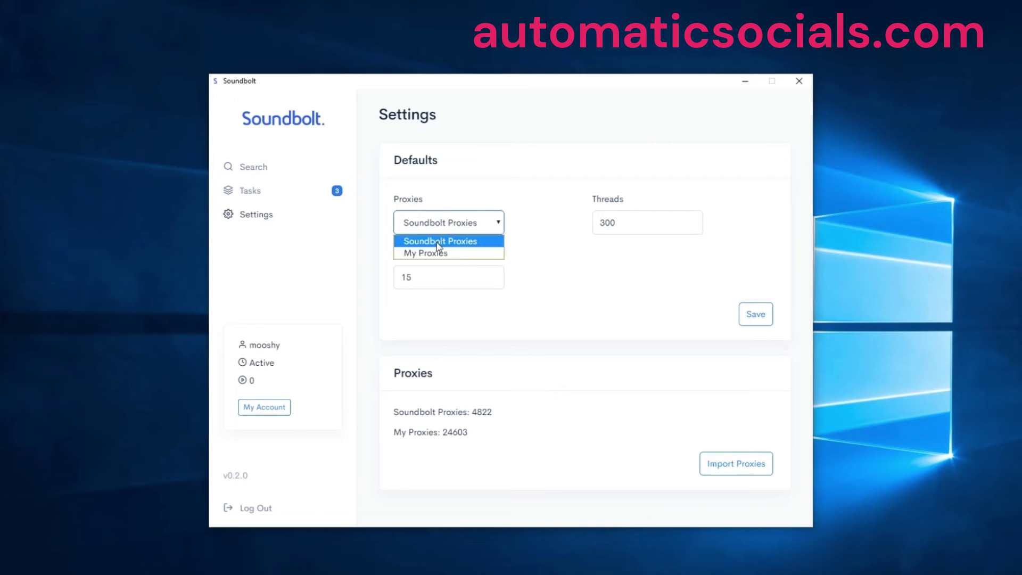
pyautogui.click(441, 229)
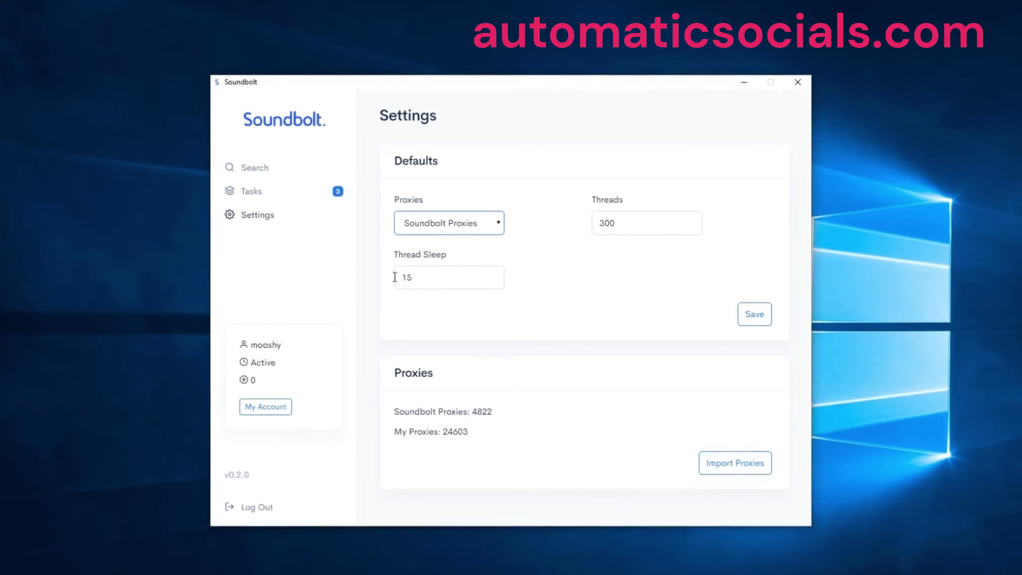
pyautogui.click(266, 193)
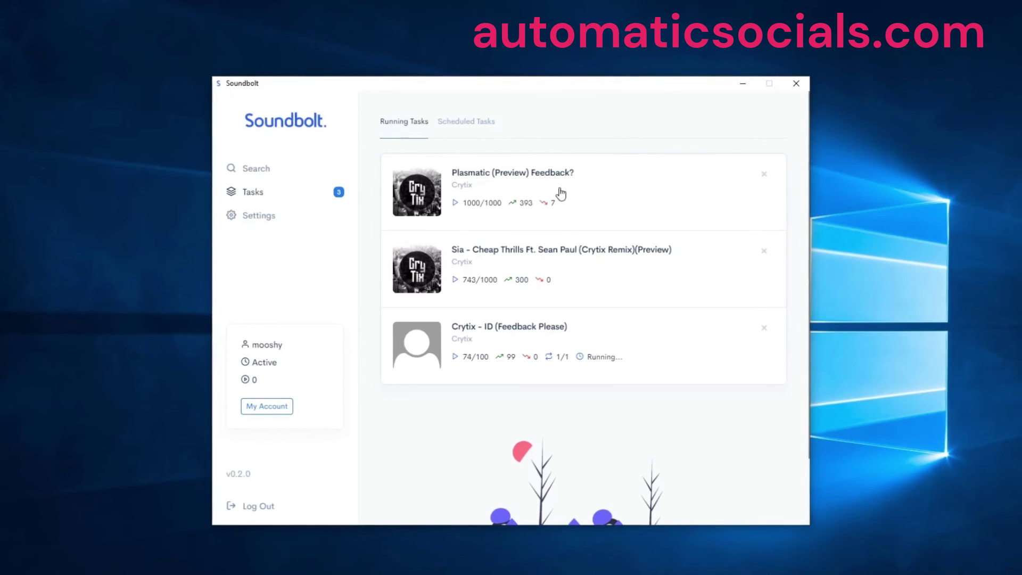
# Search for 'cryti' to list the Crytix tracks with their current play counts.
pyautogui.click(288, 170)
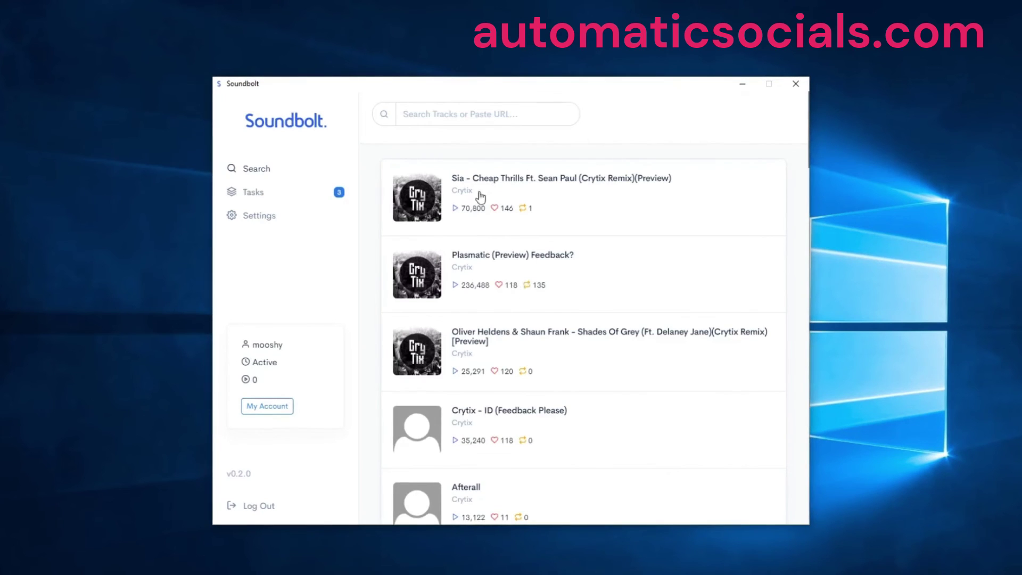
pyautogui.click(452, 114)
pyautogui.write('crytix')
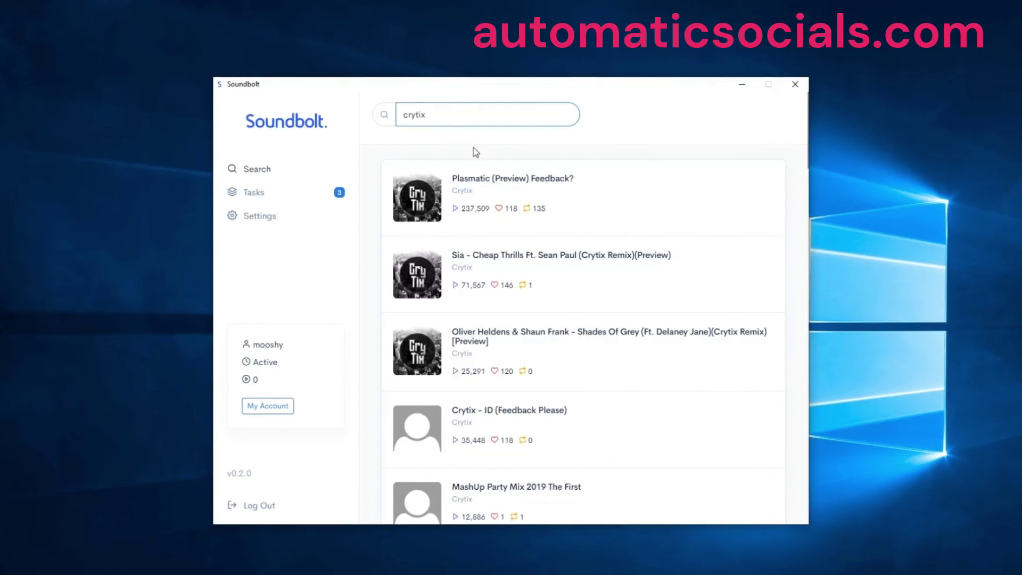
# Remove the finished Crytix - ID and Plasmatic tasks from the Tasks list.
pyautogui.click(259, 193)
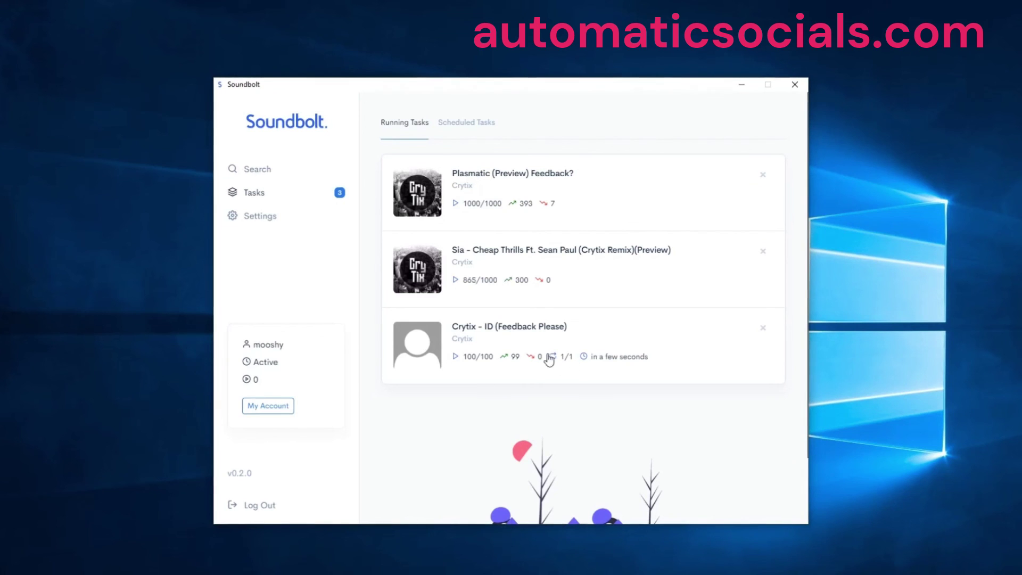
pyautogui.click(762, 328)
pyautogui.click(763, 175)
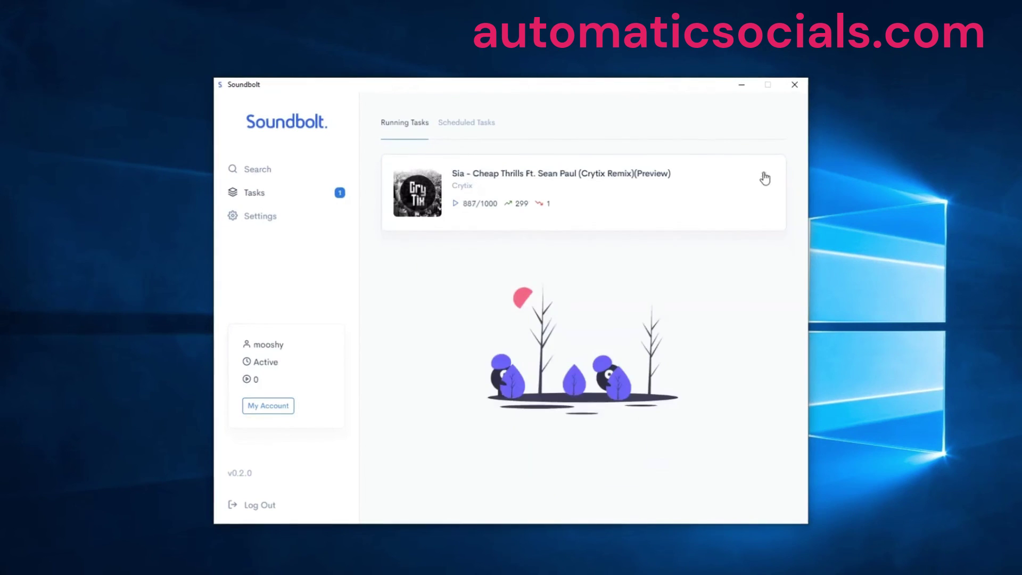